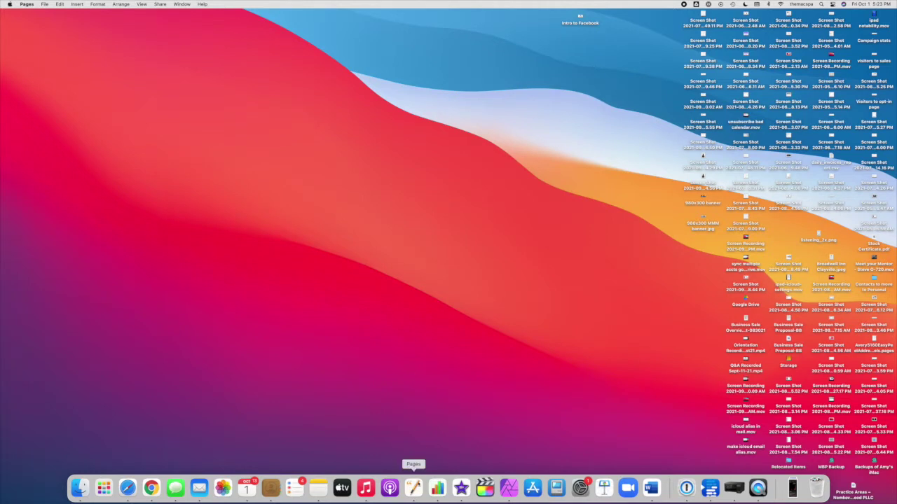
Launch Pages and create a new document from the Essay report template
left_click(413, 489)
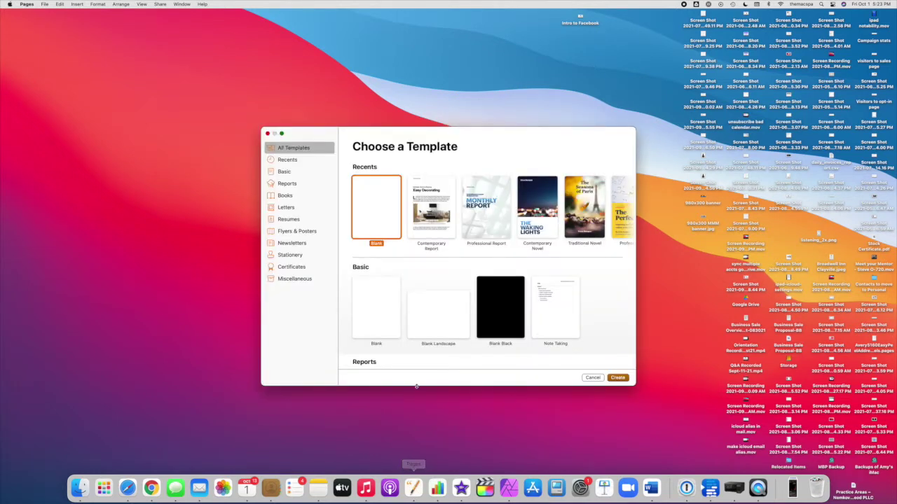
scroll(418, 319, "down", 3)
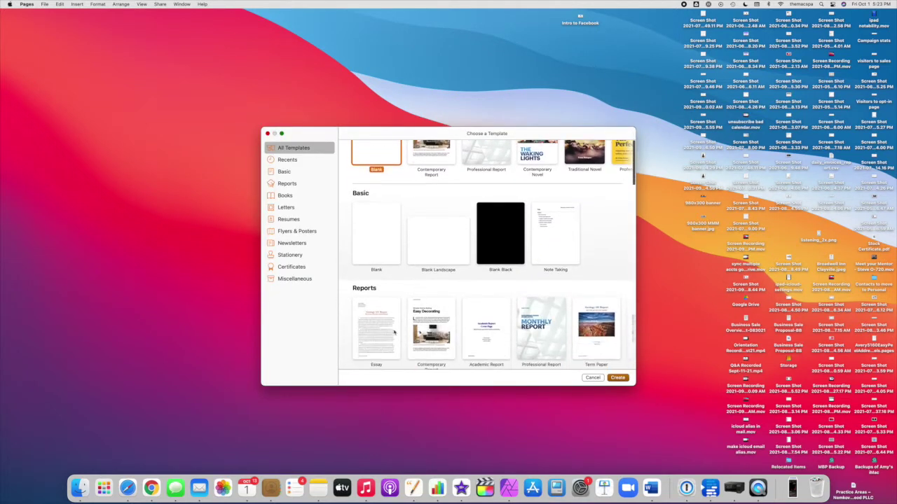
double_click(383, 331)
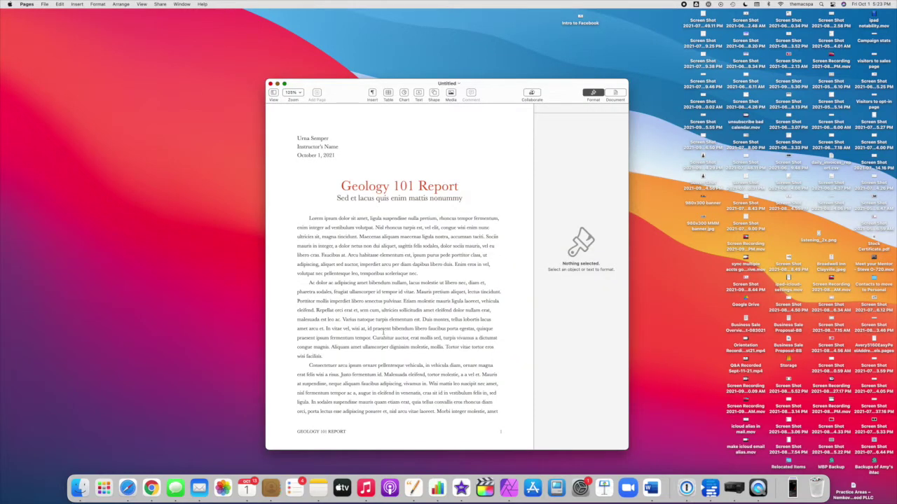
Select all the report text, then select the 'Geology 101 Report' title
key("super+a")
scroll(377, 241, "down", 3)
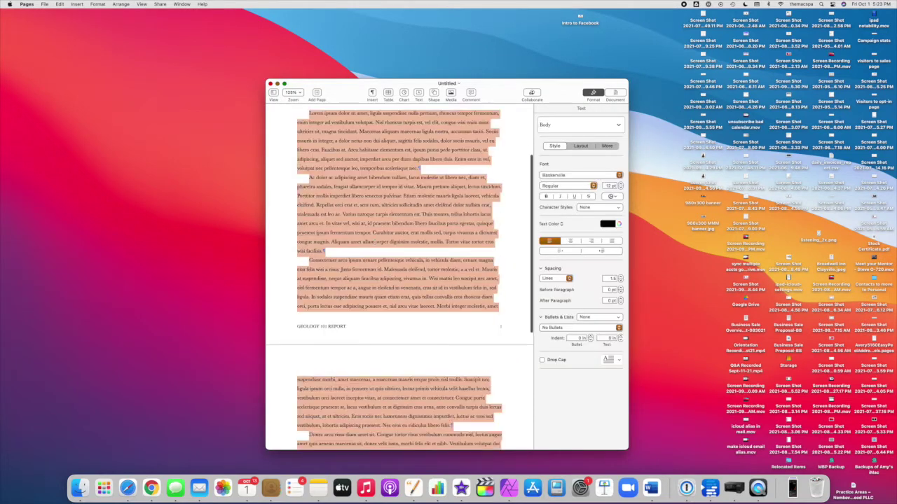
scroll(400, 280, "up", 3)
triple_click(399, 179)
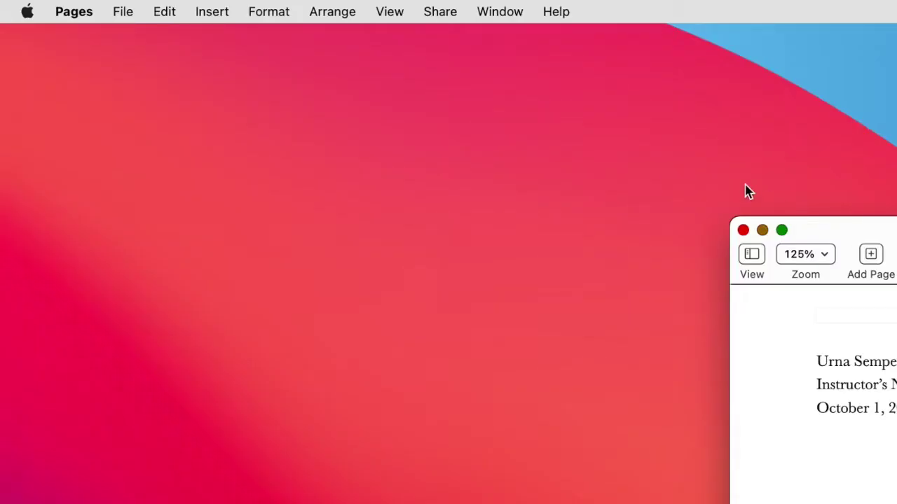
Start exporting the report to Word from the File menu's Export To list
left_click(123, 10)
mouse_move(137, 245)
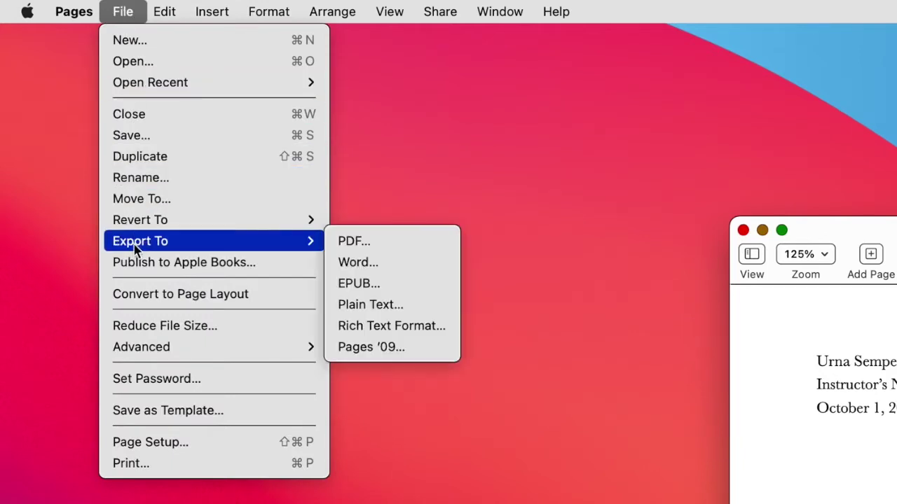
left_click(383, 268)
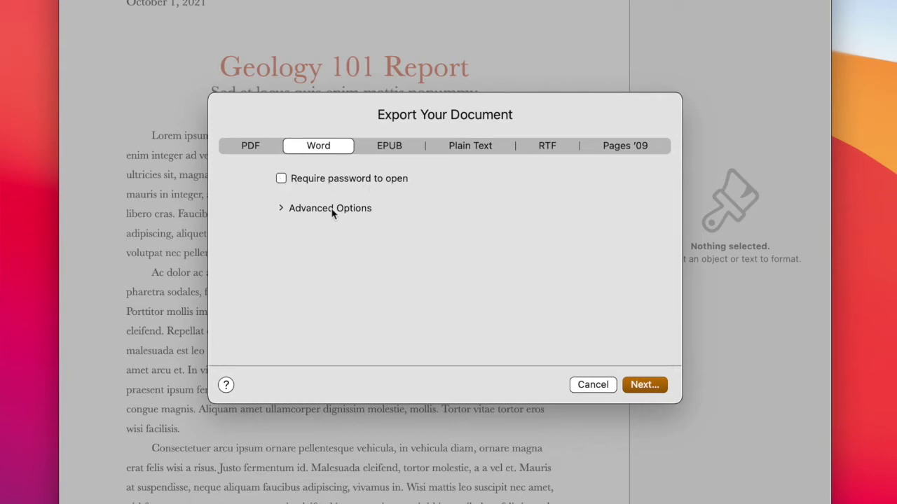
Choose the Word file format under Advanced Options and continue to the save sheet
left_click(280, 210)
left_click(392, 240)
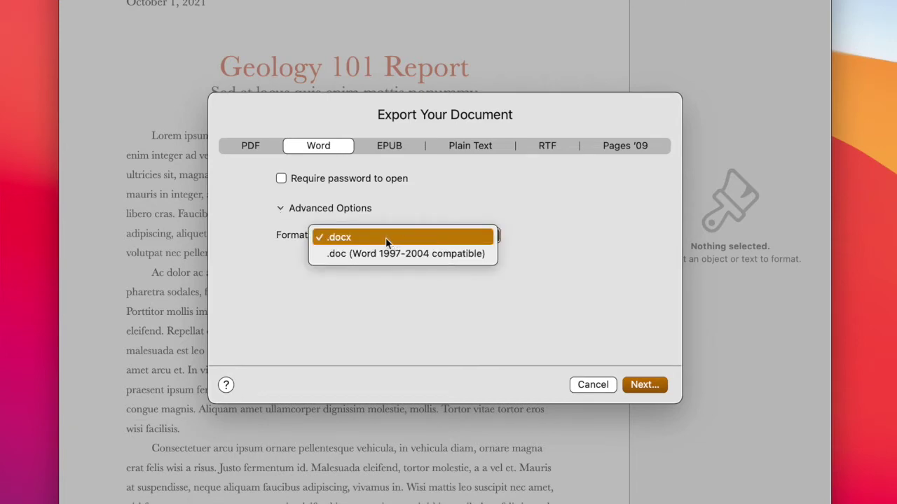
left_click(362, 237)
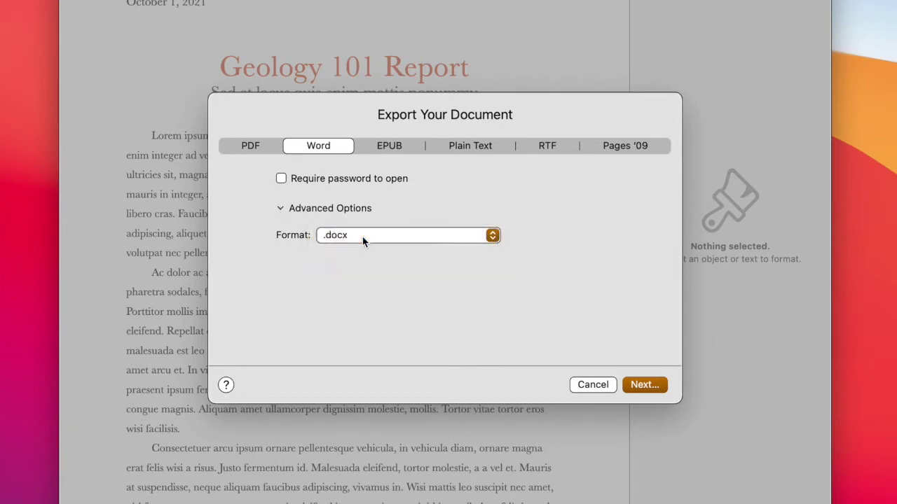
left_click(357, 239)
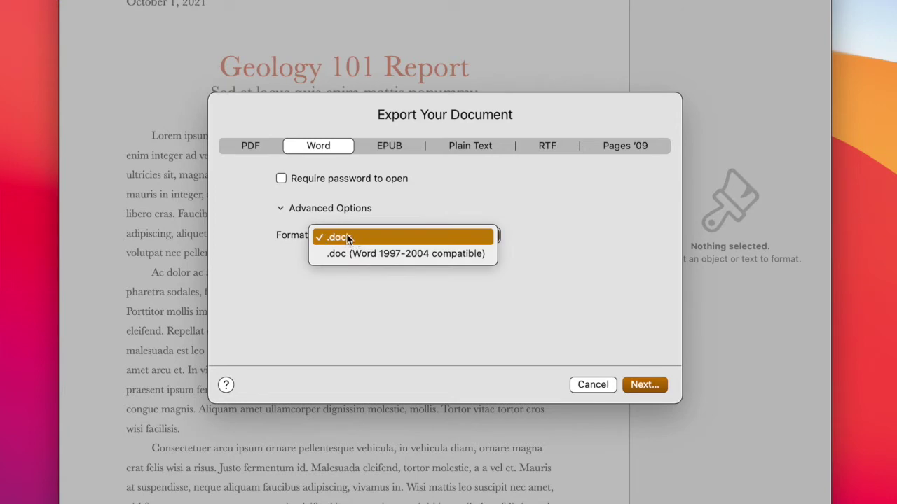
left_click(356, 237)
left_click(355, 237)
left_click(327, 257)
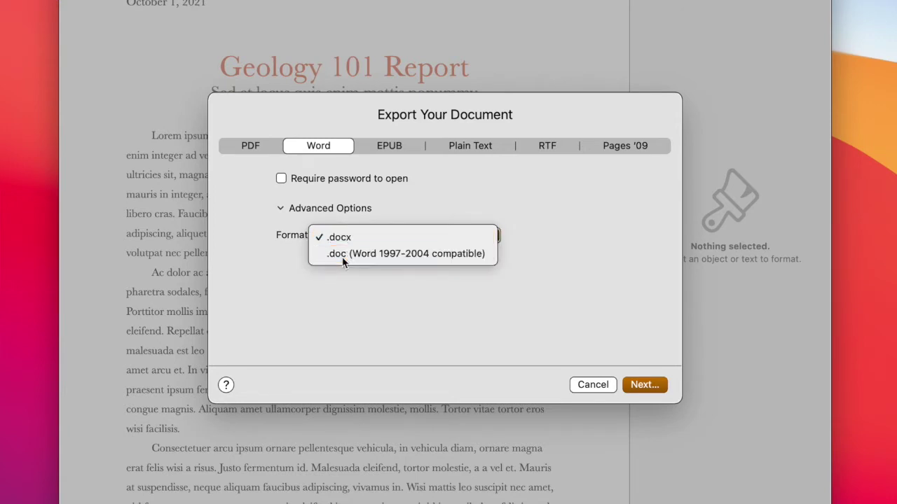
key("Return")
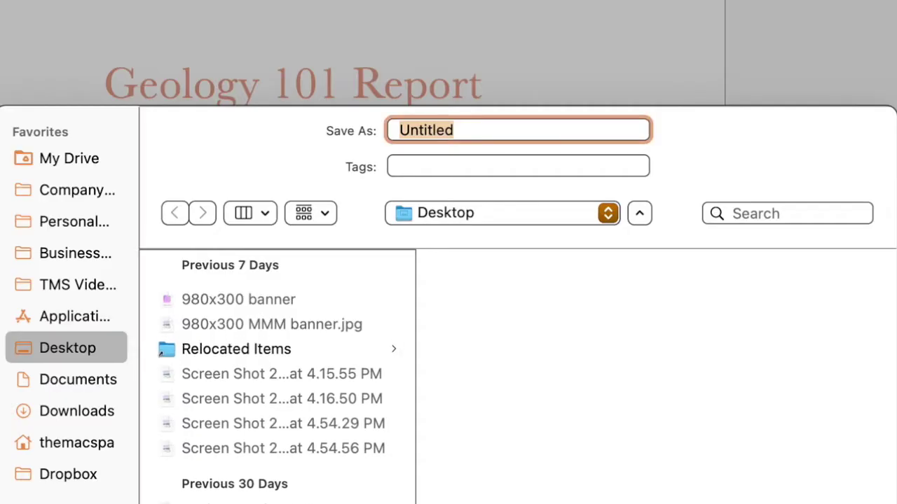
Save the Word export as 'Geology Report' on the Desktop
type("Geolgo")
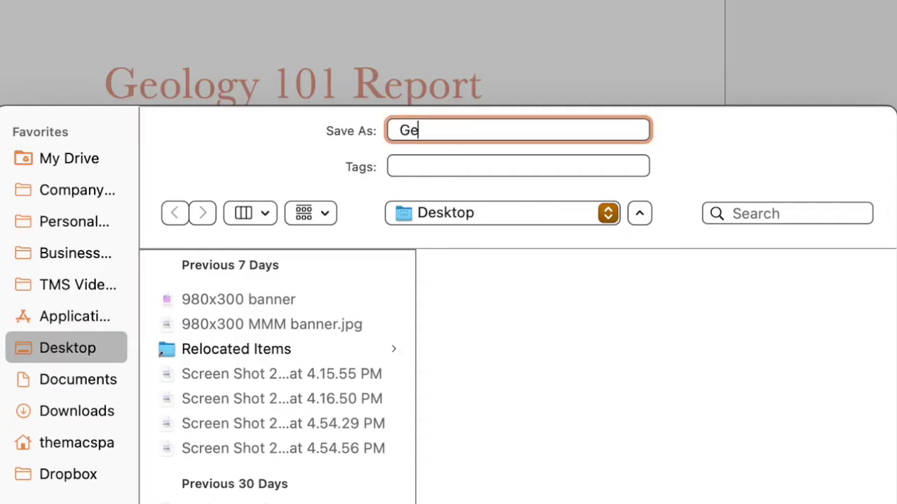
key("BackSpace")
key("BackSpace")
type("ogy Report")
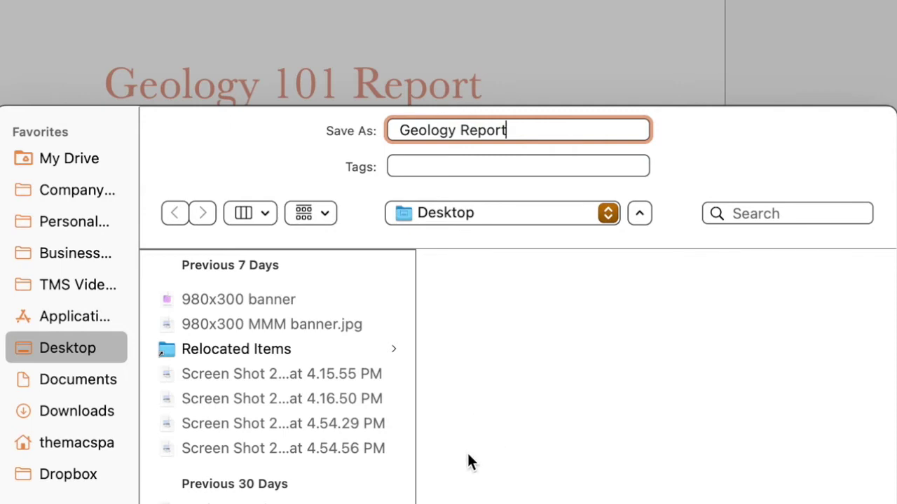
key("Return")
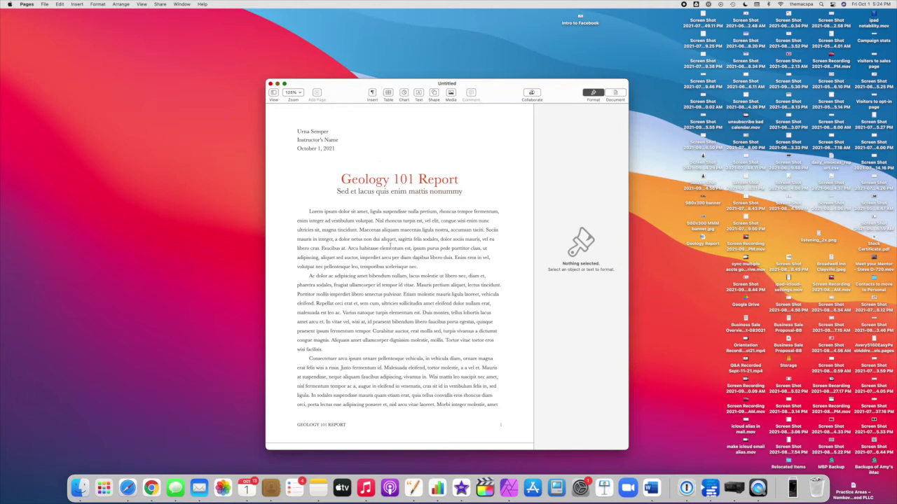
Send a copy of the report through Mail in Word format, attached as Untitled.docx
scroll(390, 245, "down", 5)
scroll(390, 245, "up", 5)
scroll(389, 245, "down", 5)
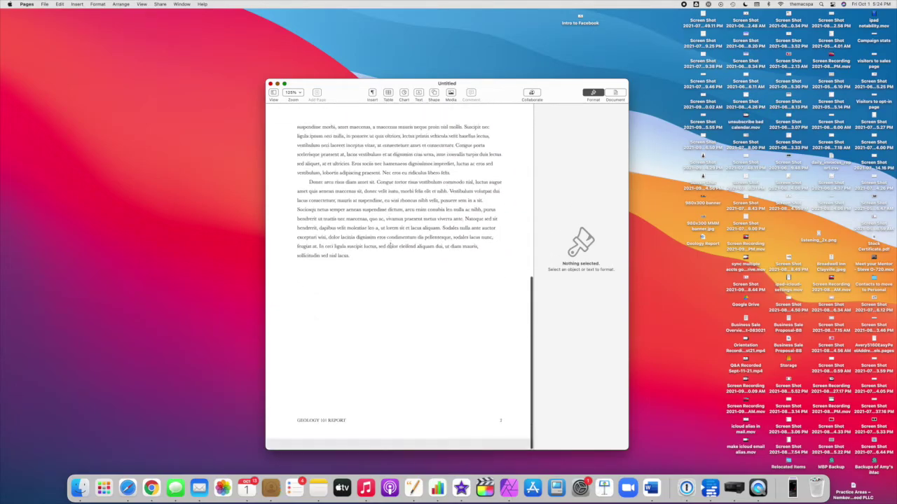
scroll(390, 245, "up", 5)
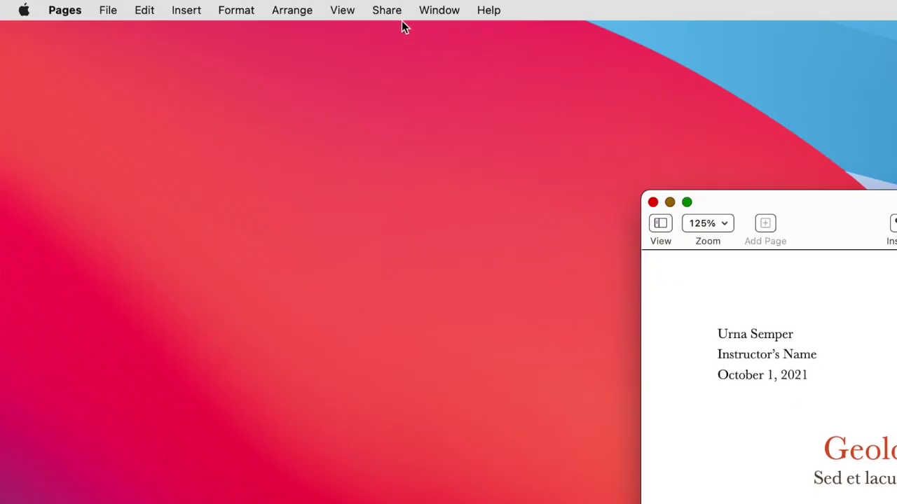
left_click(384, 11)
mouse_move(388, 70)
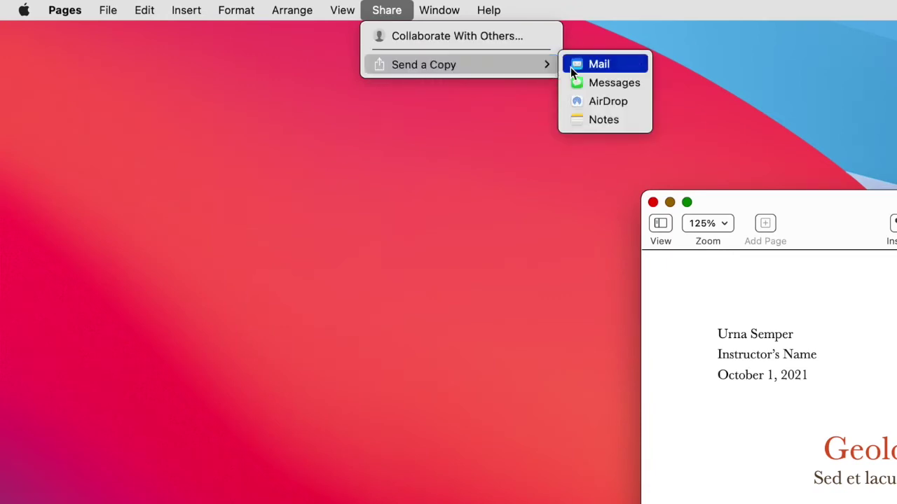
left_click(613, 64)
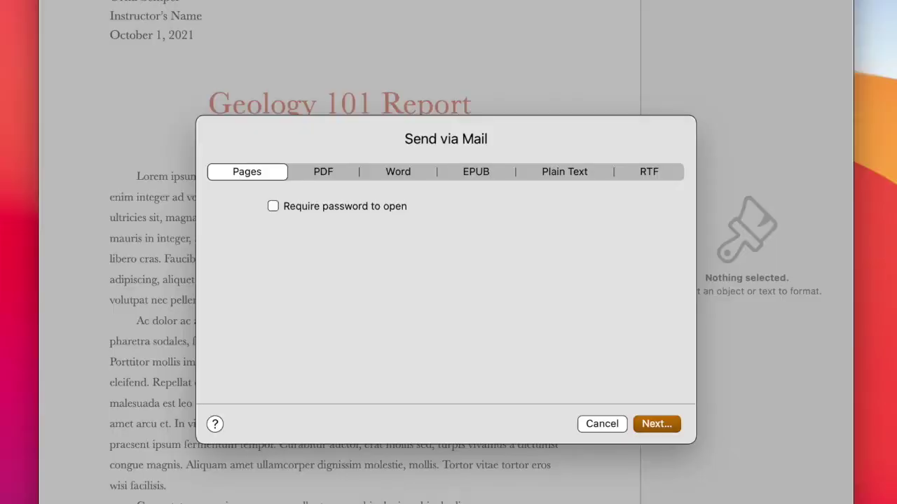
left_click(323, 174)
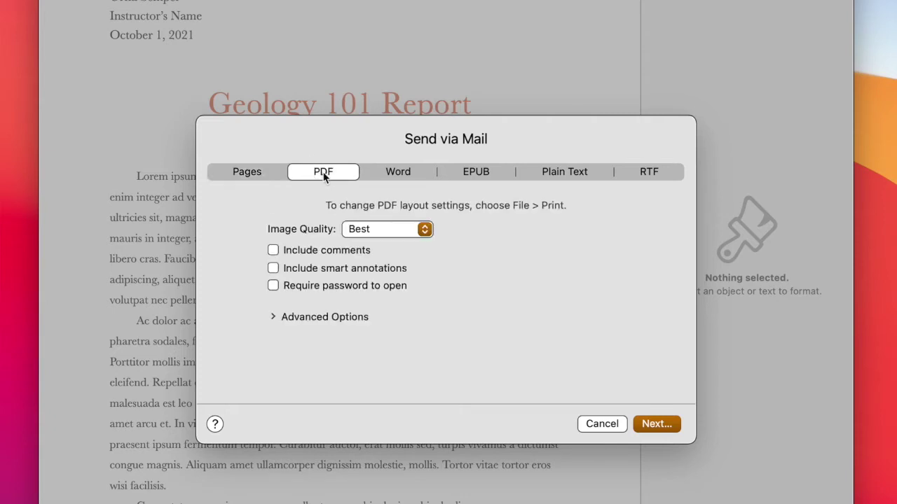
left_click(399, 175)
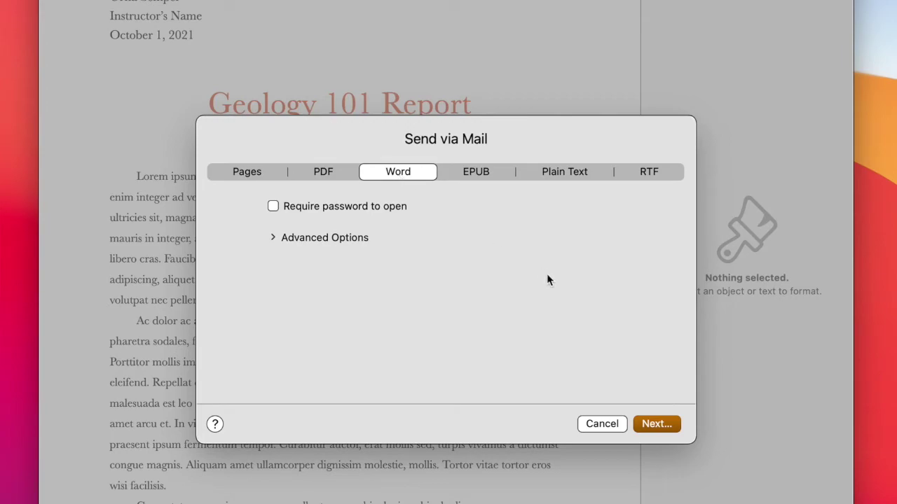
left_click(660, 426)
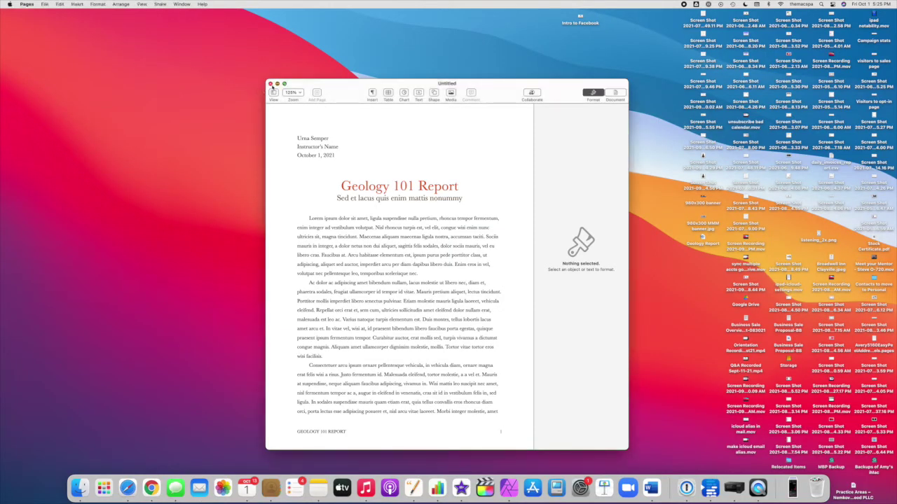
Move the Pages window left and open the Desktop's Geology Report file in Microsoft Word
left_click_drag(349, 92, 132, 60)
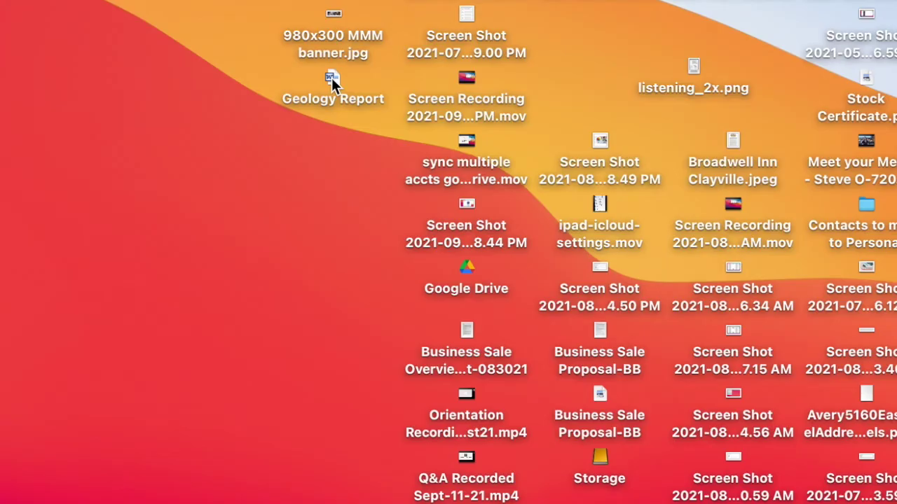
left_click(333, 81)
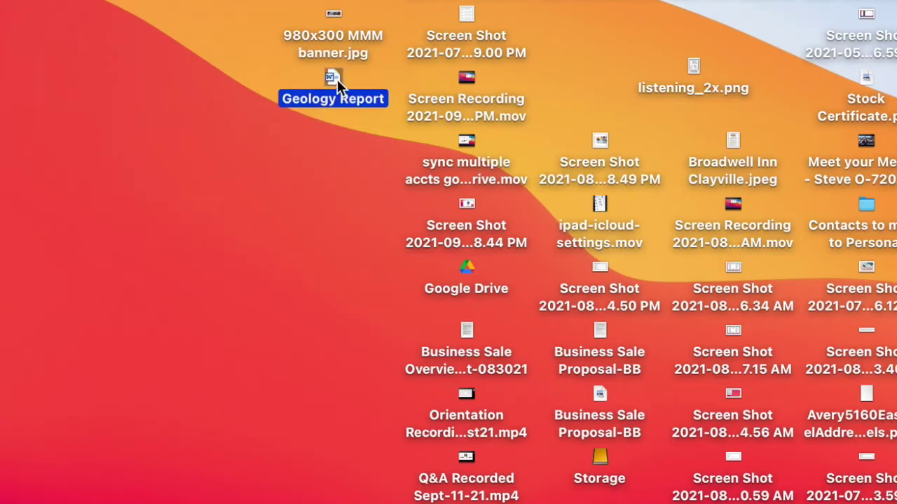
right_click(334, 74)
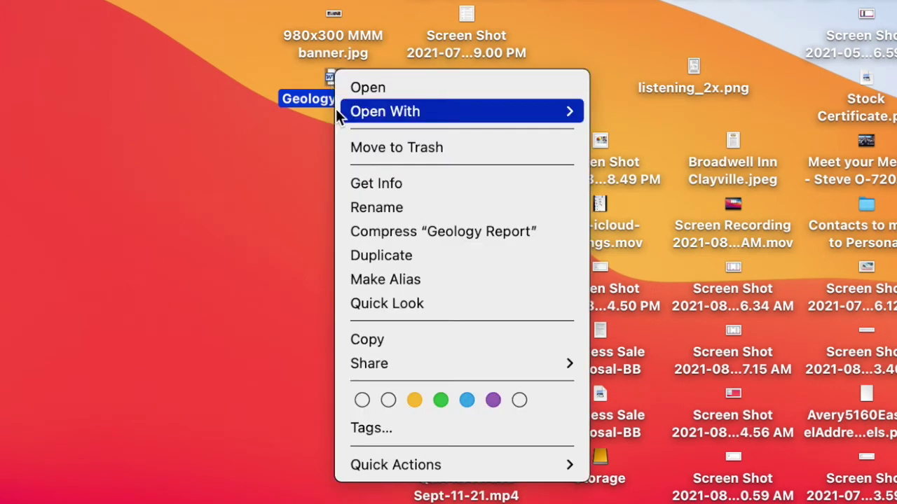
mouse_move(342, 114)
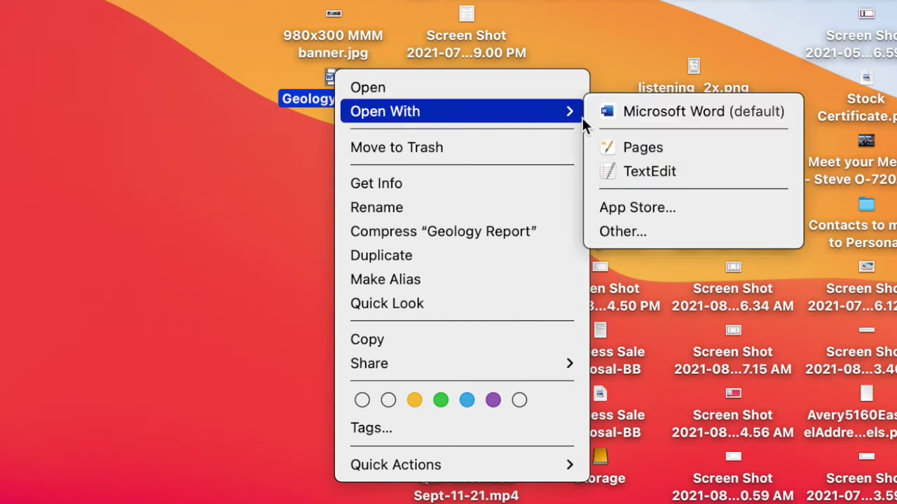
left_click(648, 115)
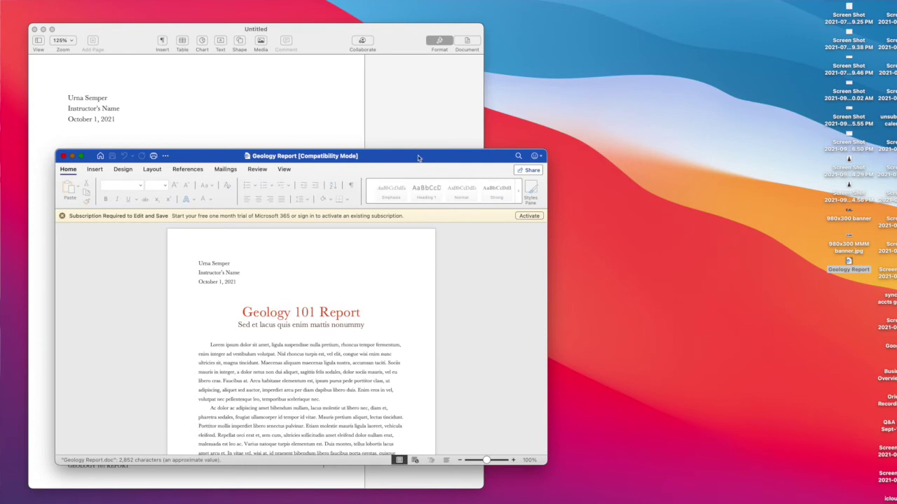
Place a taller Word window on the right, scroll through its pages, then return to Pages
left_click_drag(417, 157, 728, 31)
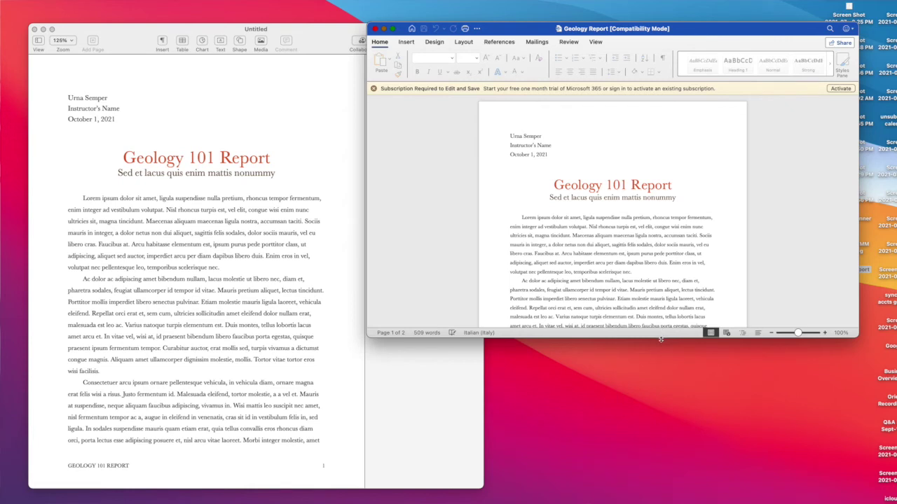
left_click_drag(660, 340, 632, 482)
scroll(589, 341, "down", 2)
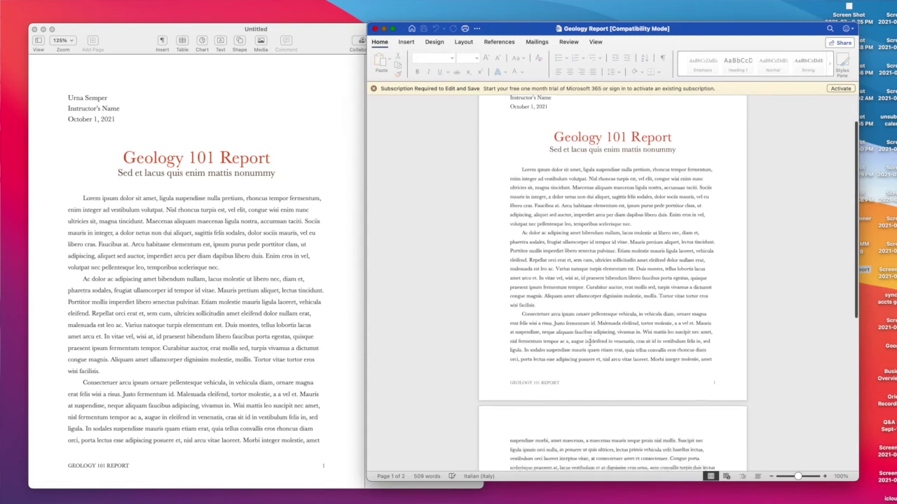
scroll(588, 341, "down", 10)
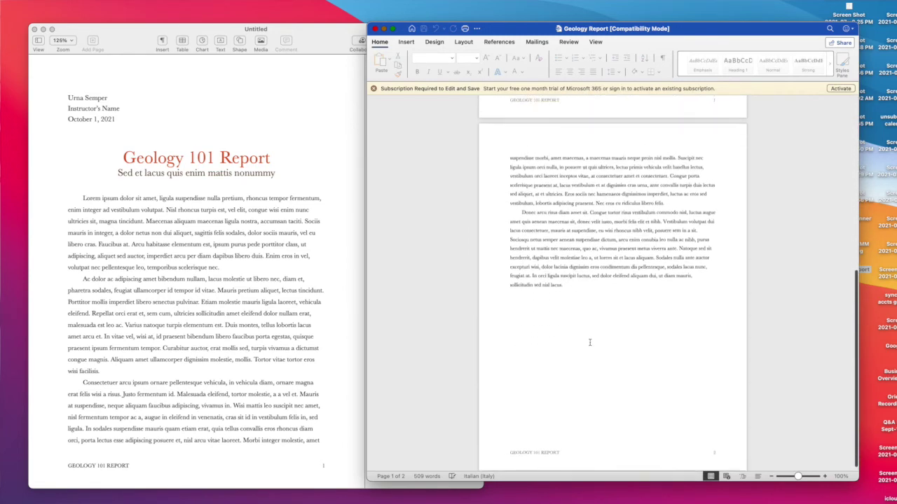
scroll(589, 342, "up", 12)
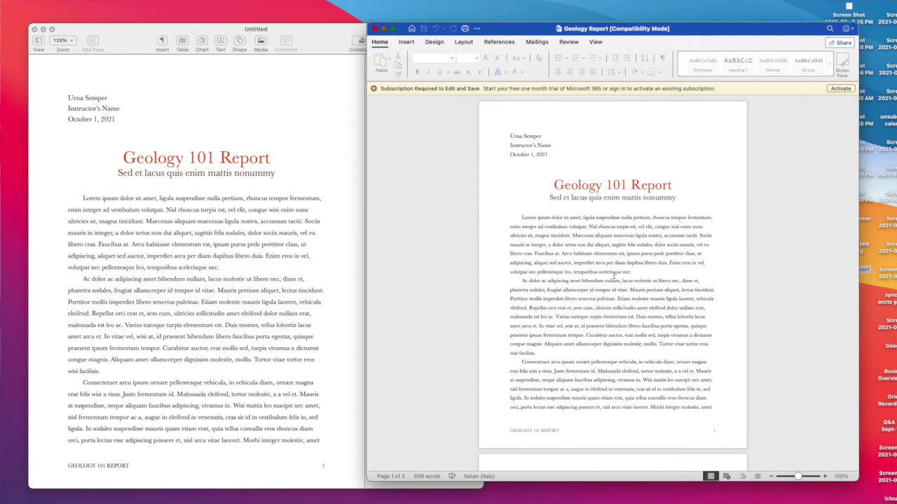
left_click(306, 39)
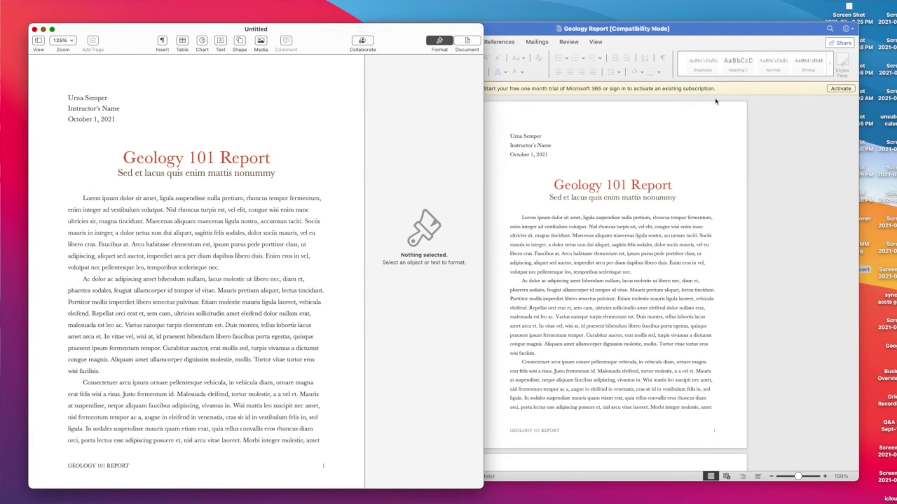
Bring the Microsoft Word copy of Geology Report back to the front
left_click(771, 192)
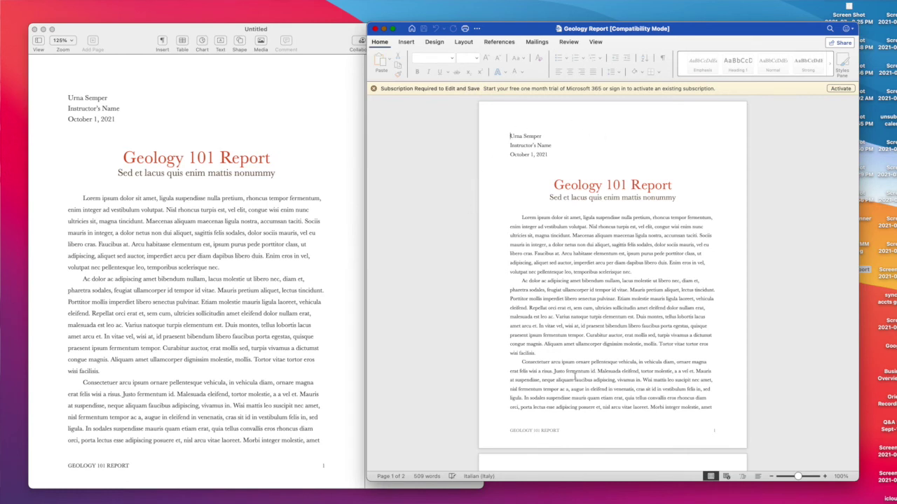